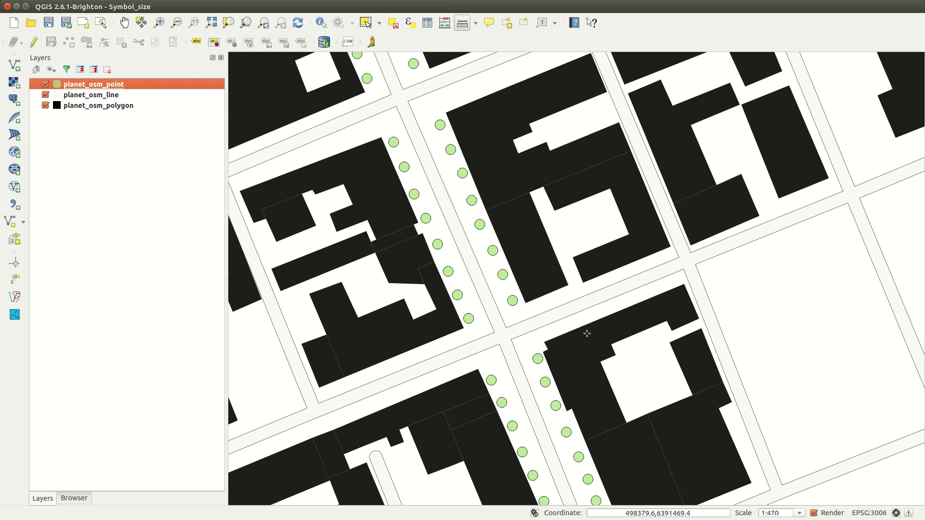
Change planet_osm_point's Simple marker to an SVG marker and start editing its SVG path
double_click(85, 85)
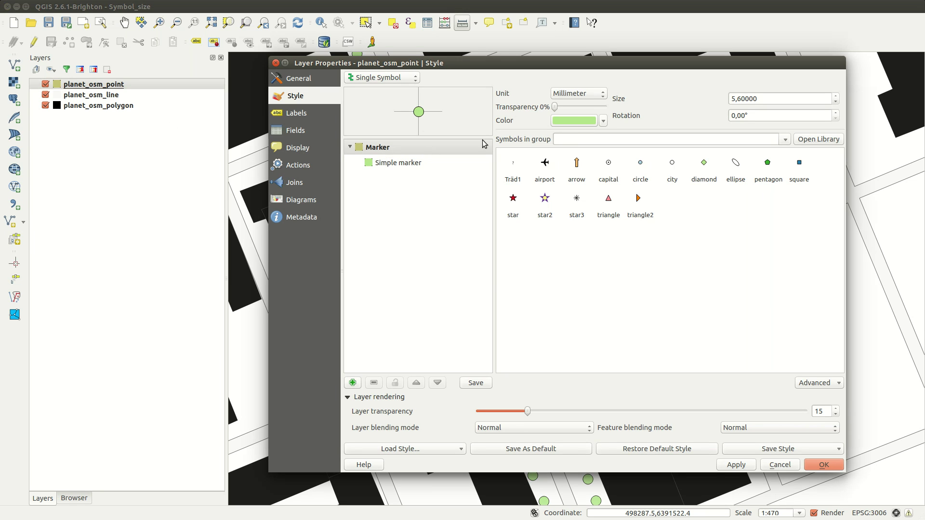
click(383, 165)
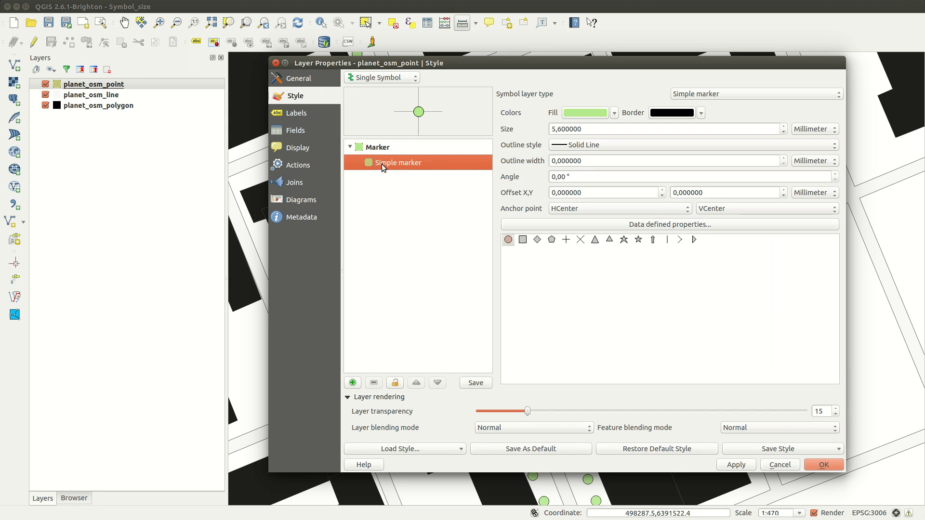
click(766, 94)
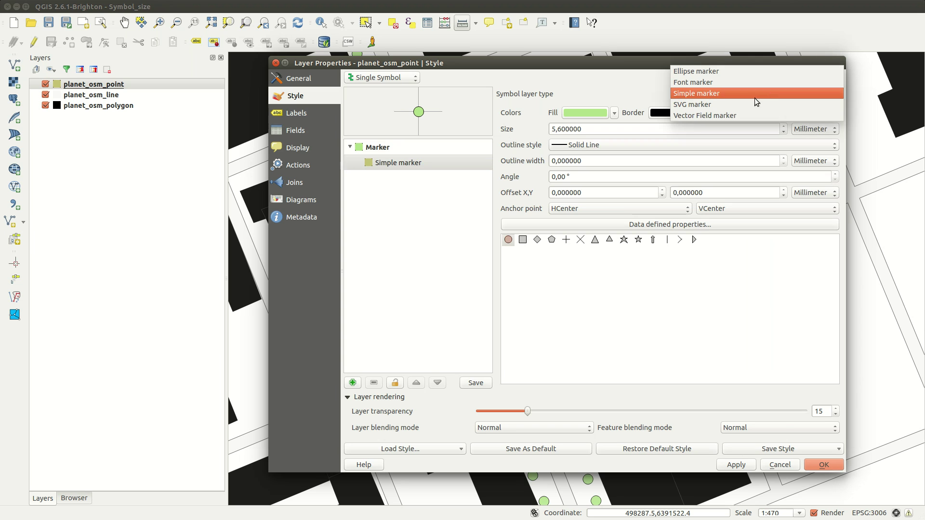
click(749, 104)
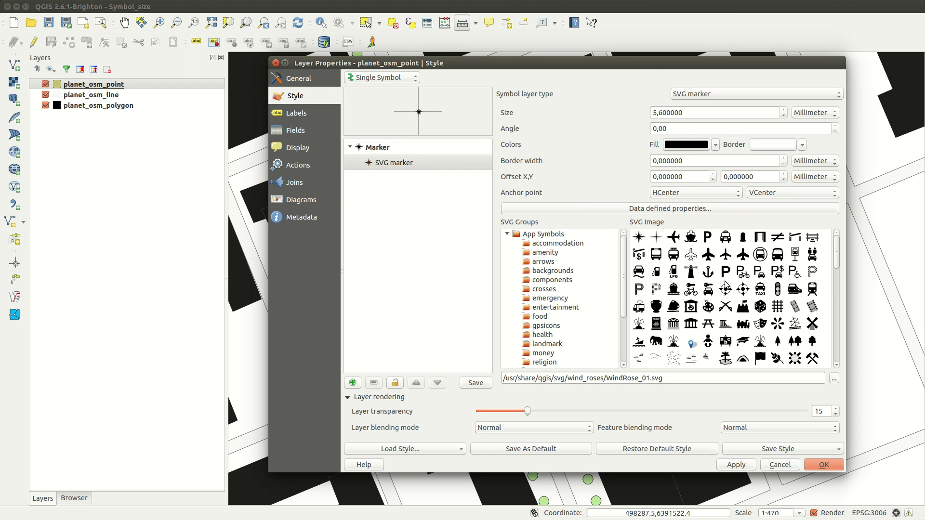
scroll(752, 283, down, 5)
scroll(757, 290, down, 5)
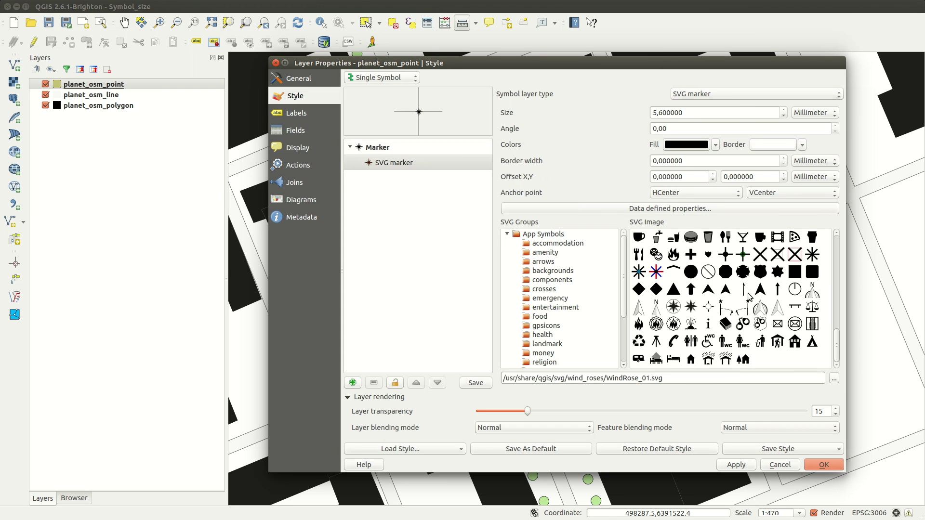
click(687, 378)
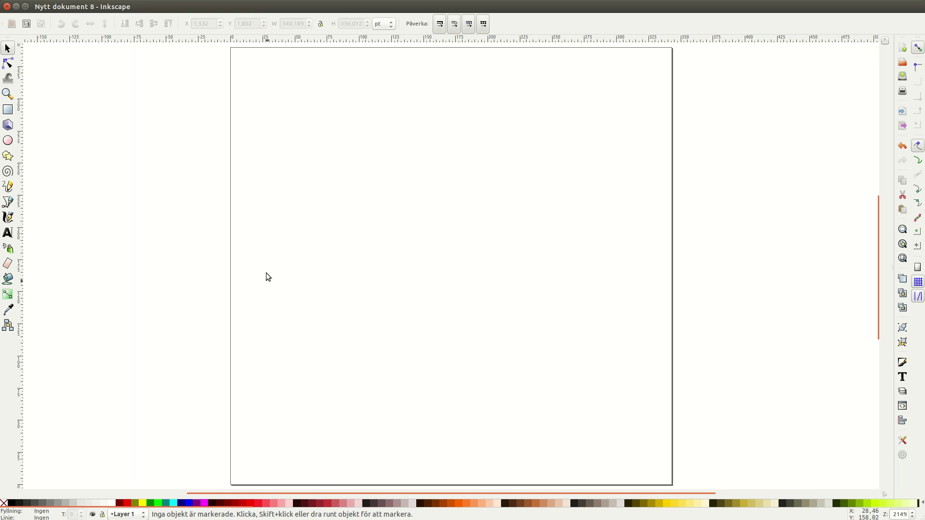
Draw an eight-pointed star and enlarge it to fill the page
click(9, 158)
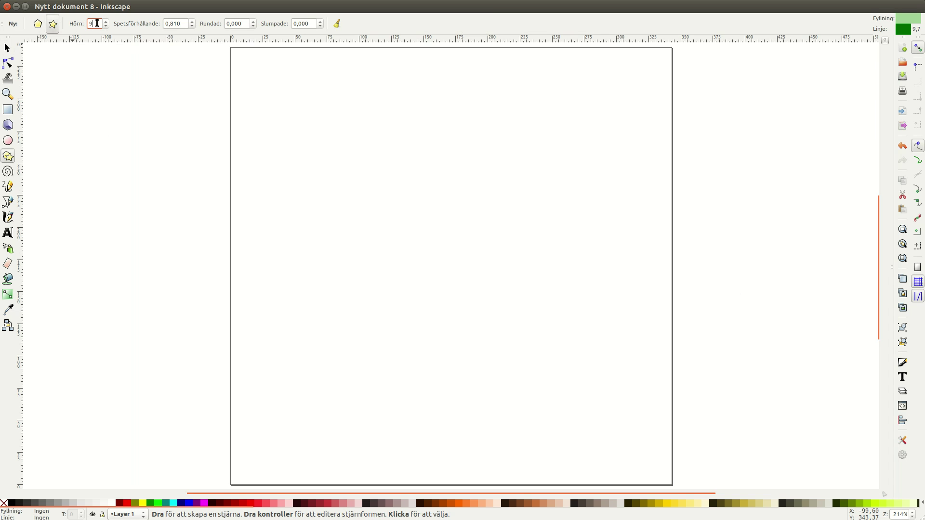
scroll(97, 23, down, 2)
scroll(97, 23, up, 1)
drag(461, 259, 635, 377)
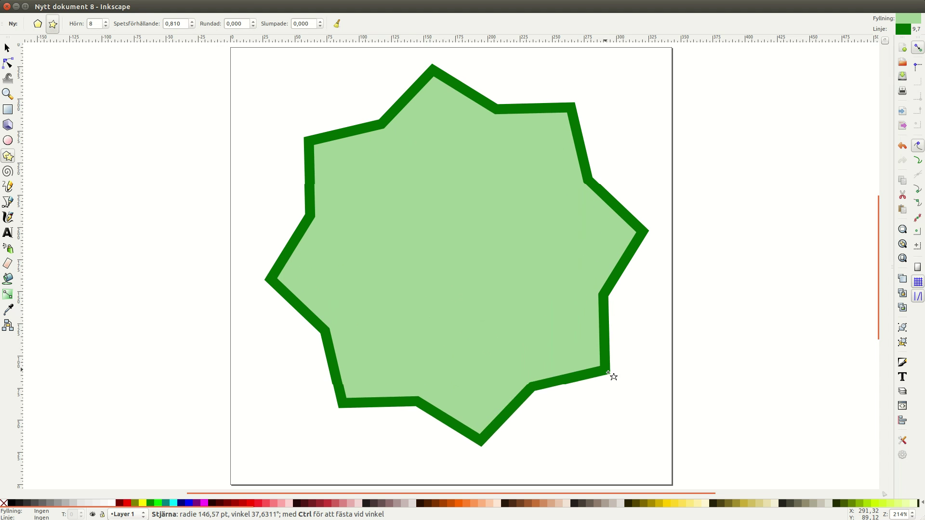
key(s)
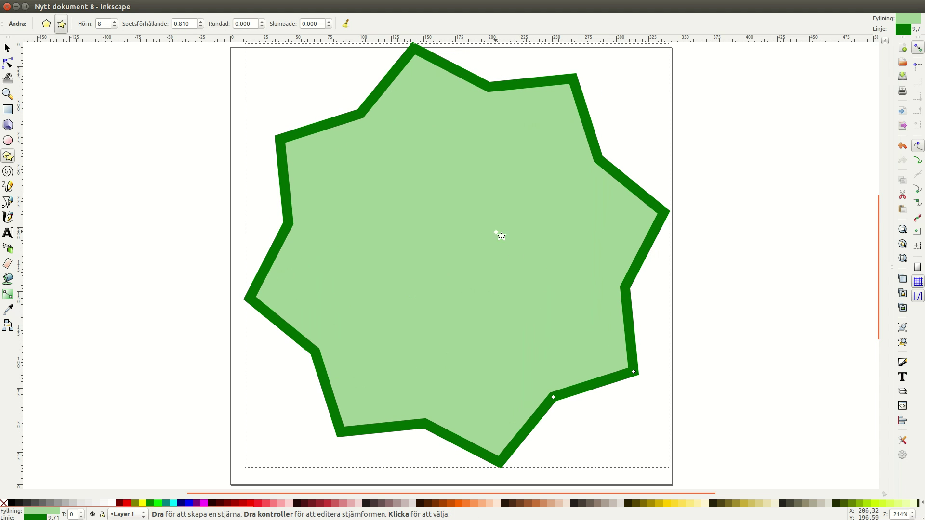
drag(454, 238, 447, 244)
drag(665, 479, 675, 485)
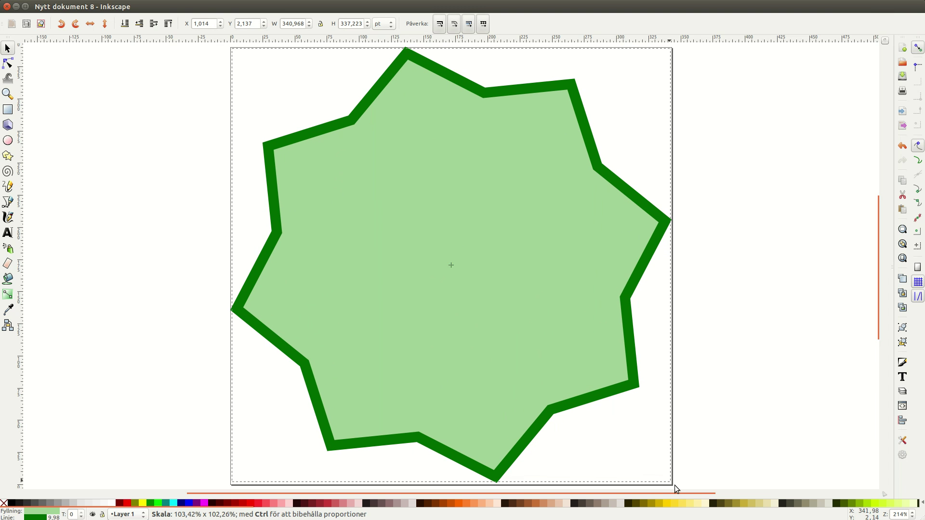
Adjust the star's inner corner depth and point proportions, then convert it to a path
double_click(455, 236)
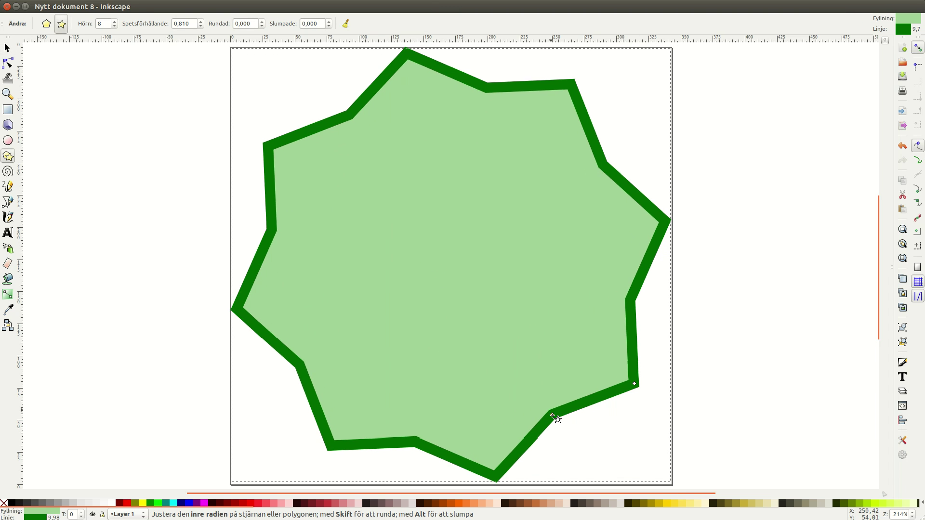
drag(554, 413, 552, 402)
drag(635, 384, 663, 356)
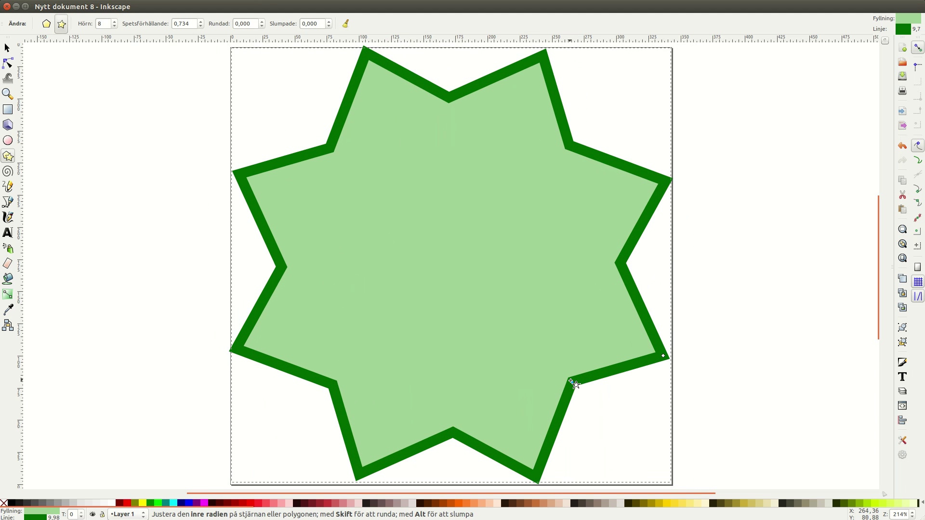
drag(573, 381, 579, 391)
click(171, 7)
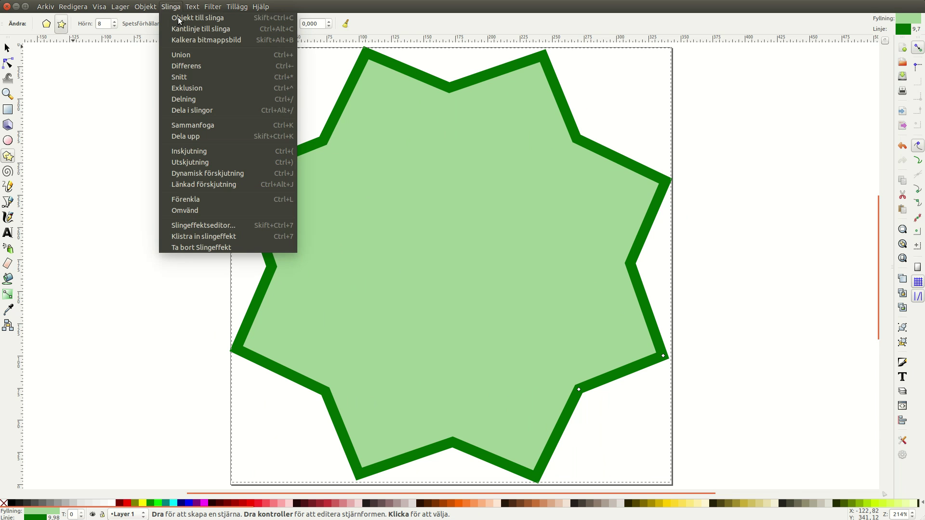
click(178, 17)
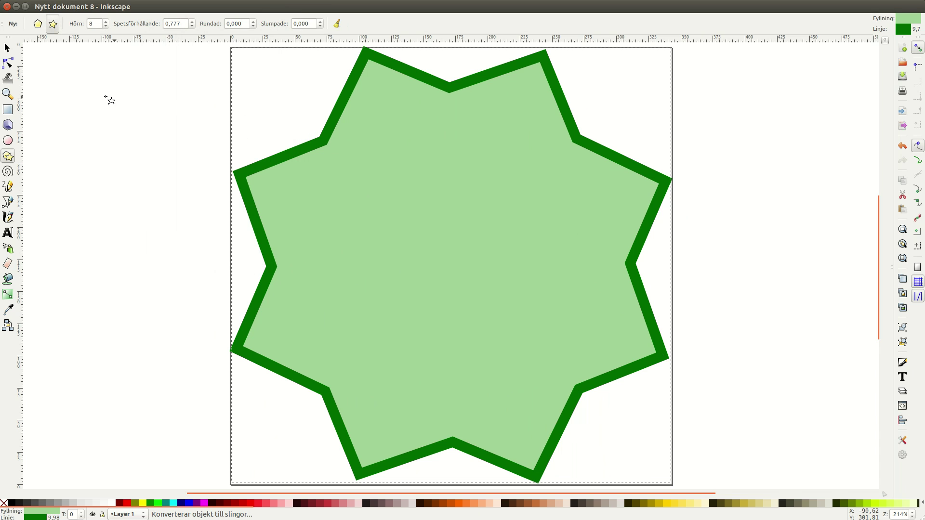
Make the star's two top point nodes smooth curves with the Node tool
click(9, 64)
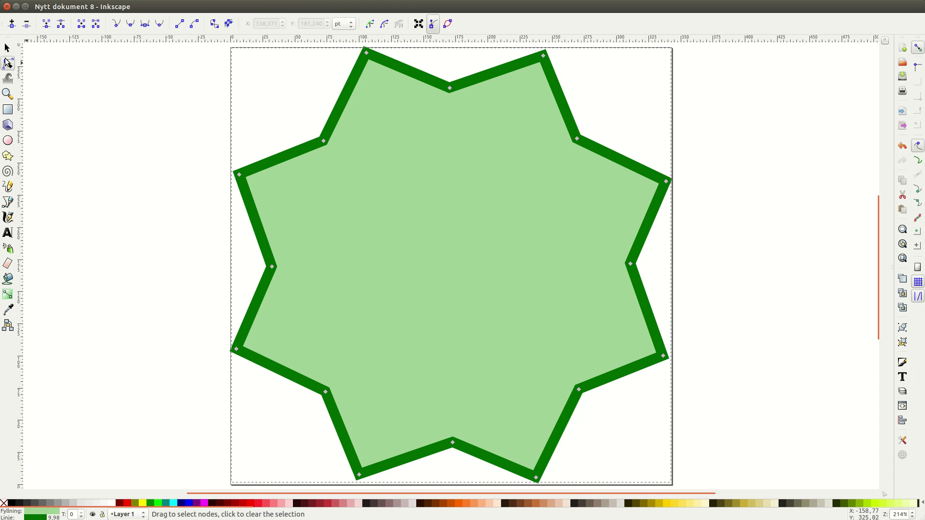
click(239, 174)
scroll(271, 405, down, 2)
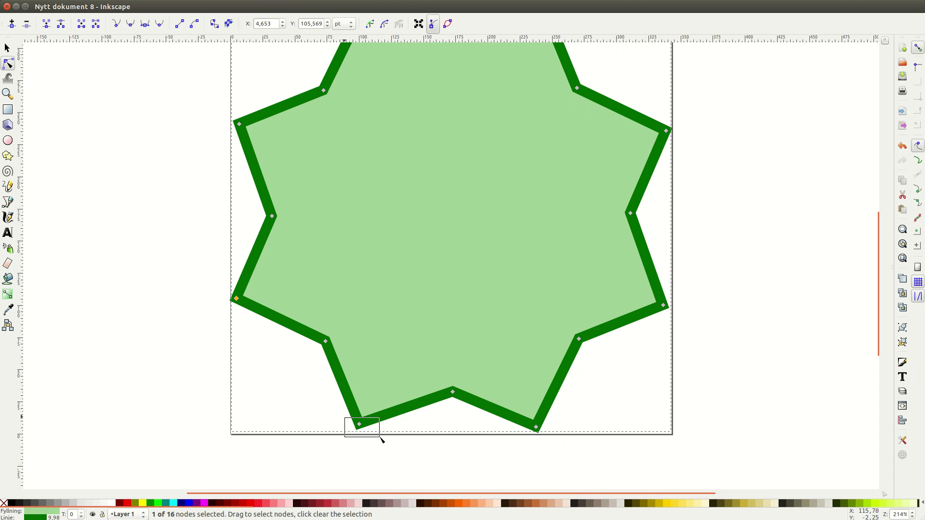
scroll(664, 310, up, 5)
drag(471, 252, 611, 286)
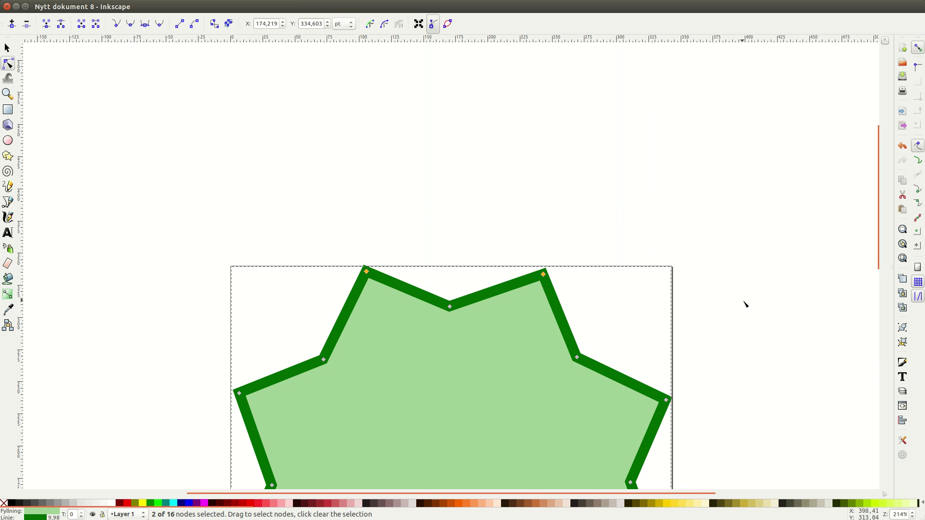
scroll(744, 303, down, 5)
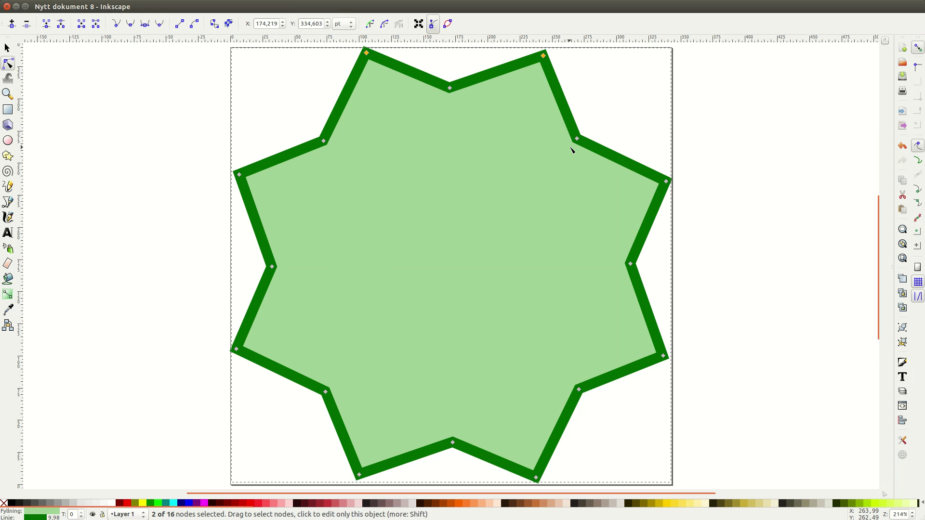
click(131, 26)
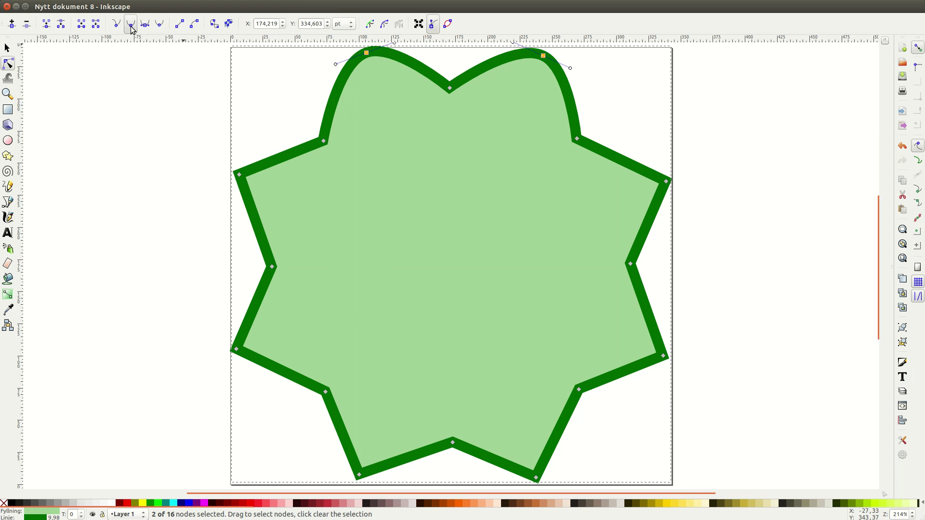
drag(204, 144, 256, 196)
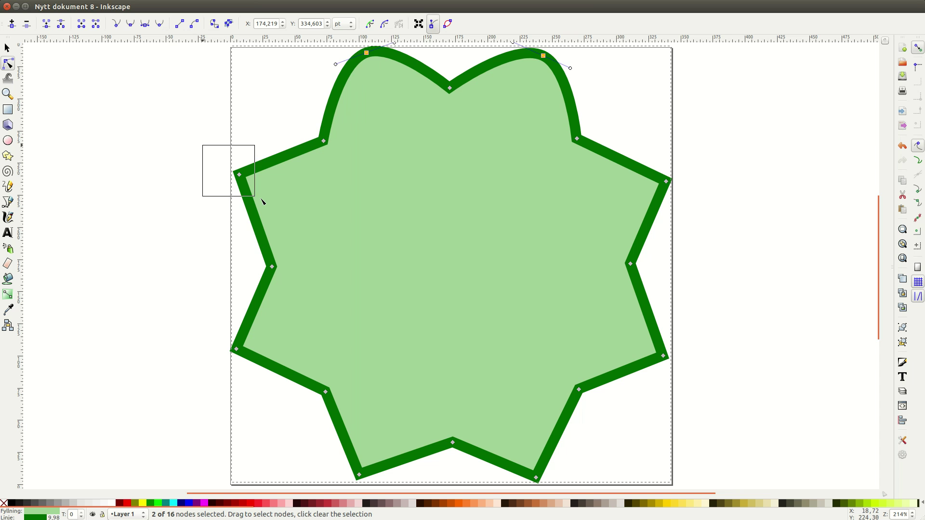
Select the remaining outer point nodes and make all six of them smooth
shift+click(237, 349)
shift+drag(330, 455, 510, 483)
shift+drag(703, 170, 645, 394)
click(130, 25)
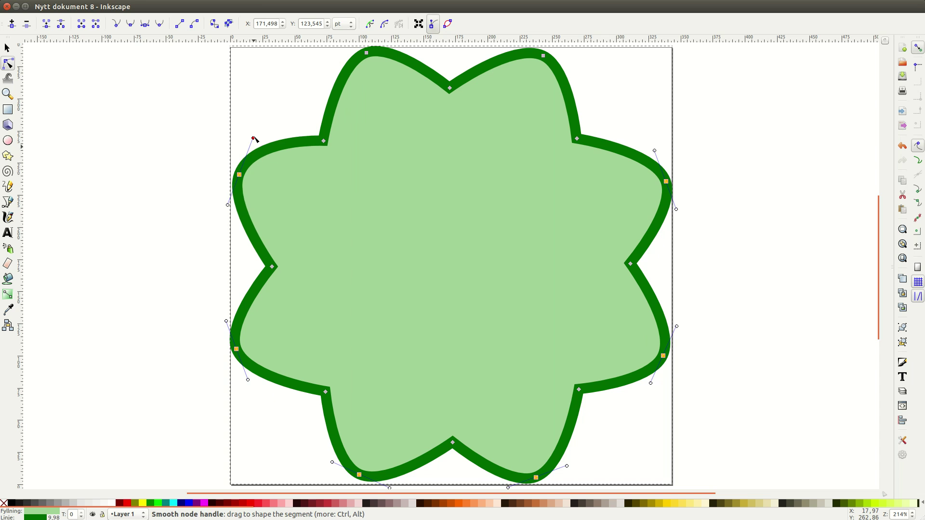
Reshape the upper-left, right and bottom-right petal curves unevenly
drag(252, 147, 257, 127)
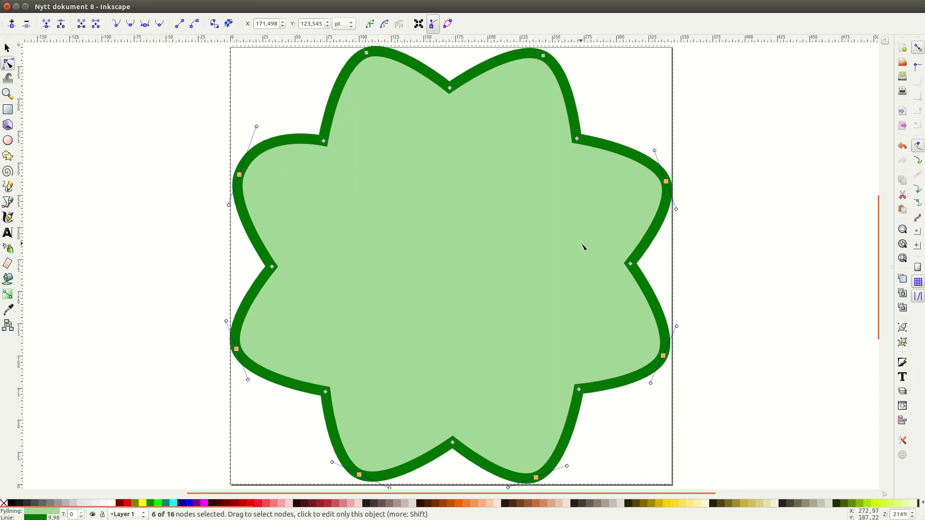
drag(677, 209, 678, 238)
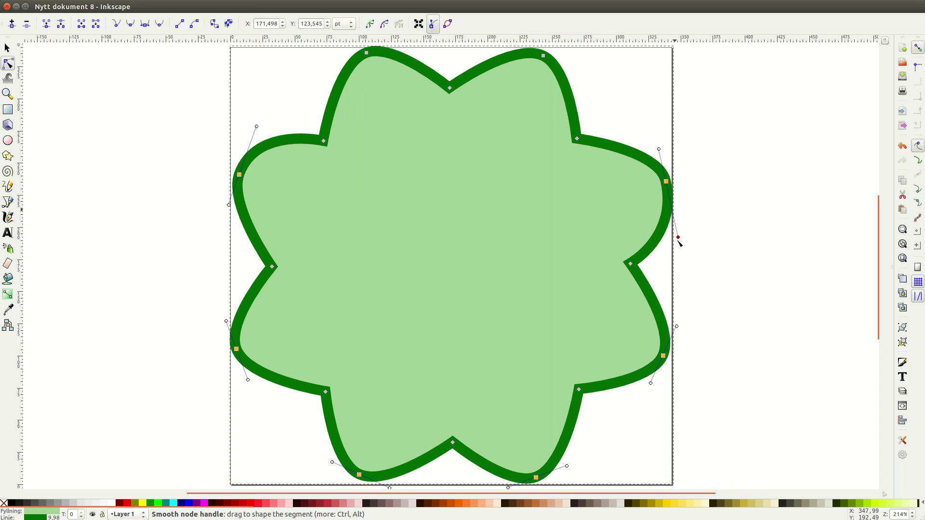
click(635, 415)
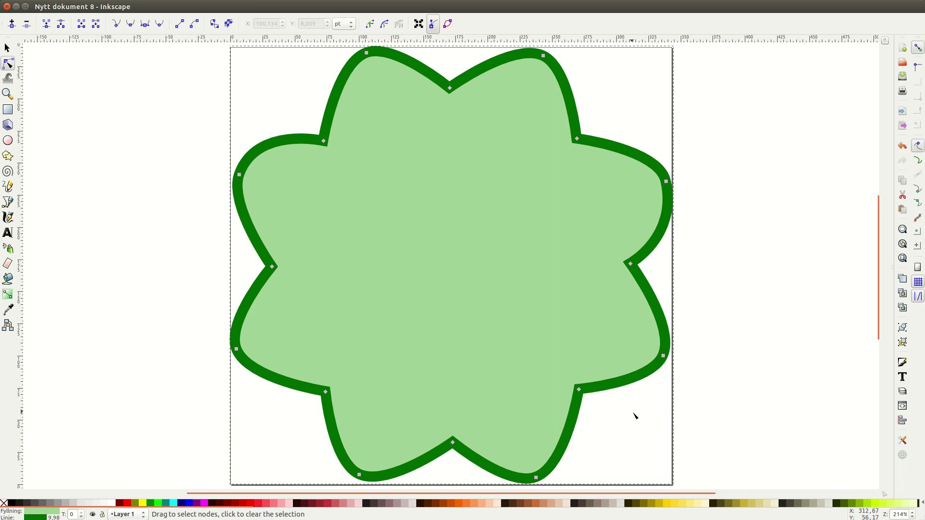
click(664, 357)
drag(659, 384, 642, 399)
drag(535, 479, 560, 472)
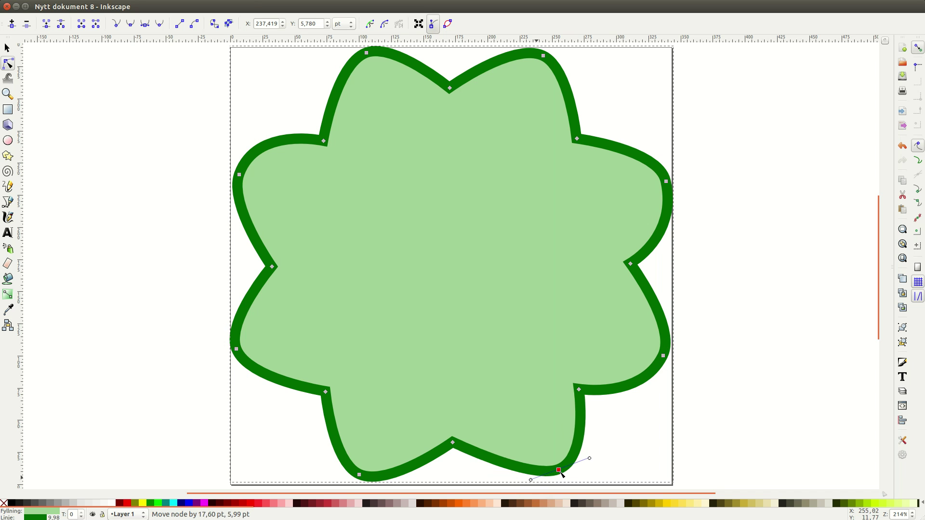
drag(579, 389, 578, 380)
drag(453, 442, 465, 449)
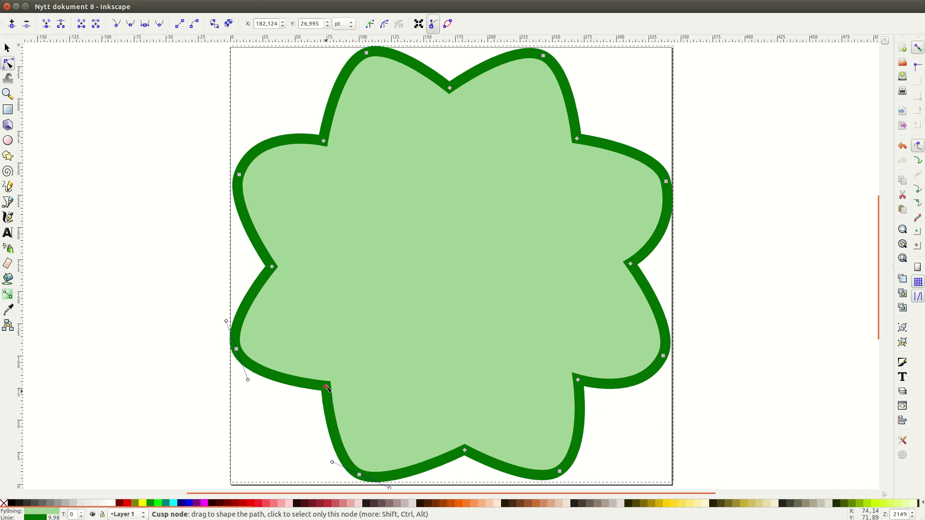
Move the outline's notches and bottom lobes into an irregular crown, then deselect
drag(325, 393, 328, 381)
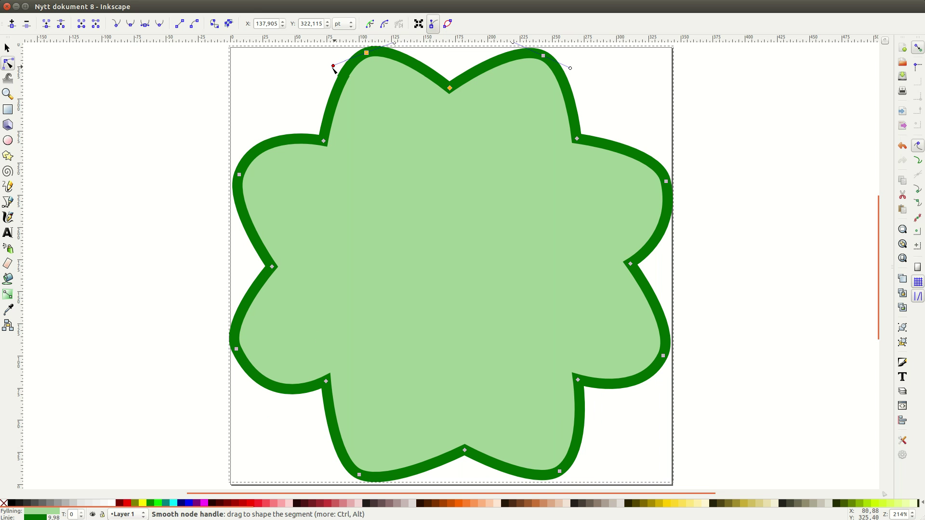
drag(323, 140, 357, 157)
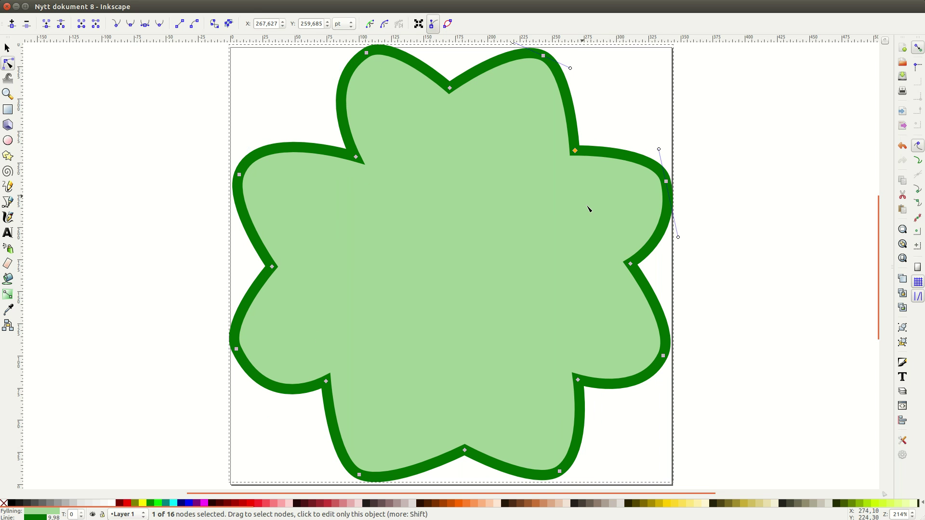
drag(577, 138, 575, 150)
drag(326, 381, 344, 411)
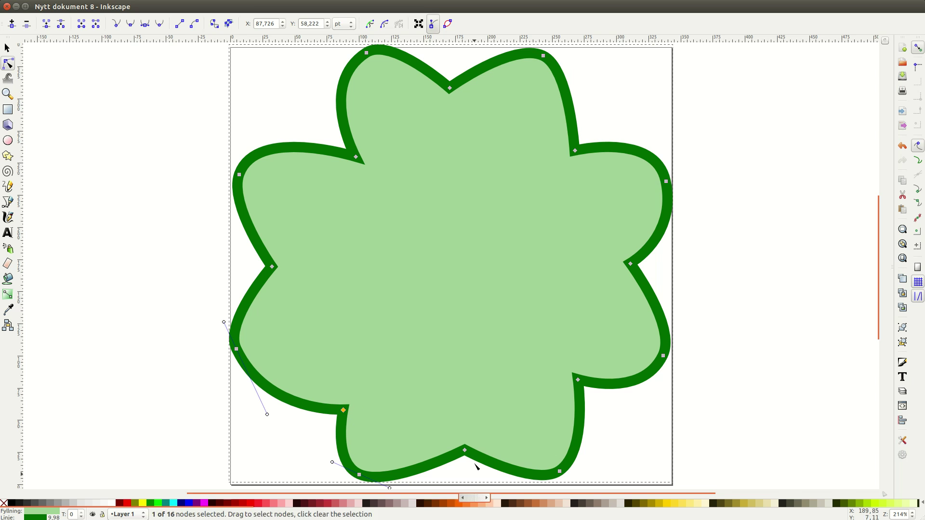
drag(464, 451, 476, 411)
drag(389, 487, 433, 463)
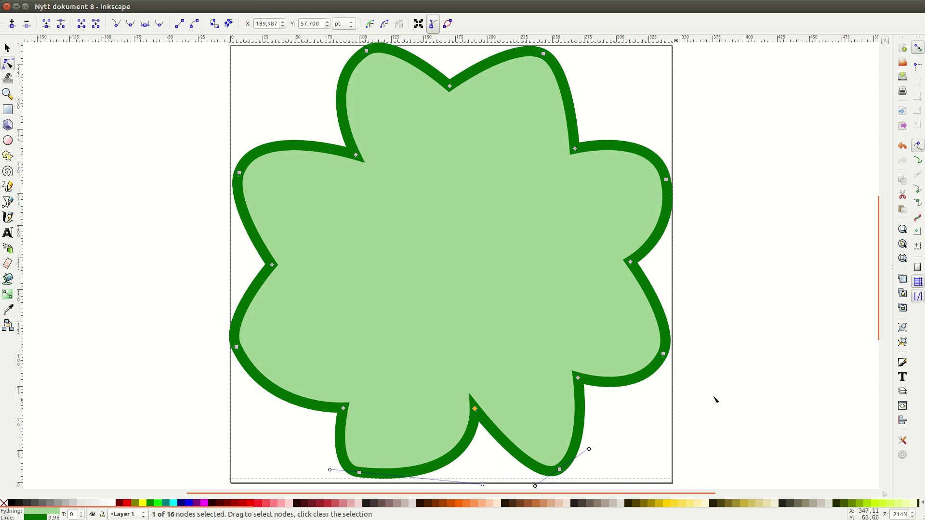
click(7, 48)
click(101, 165)
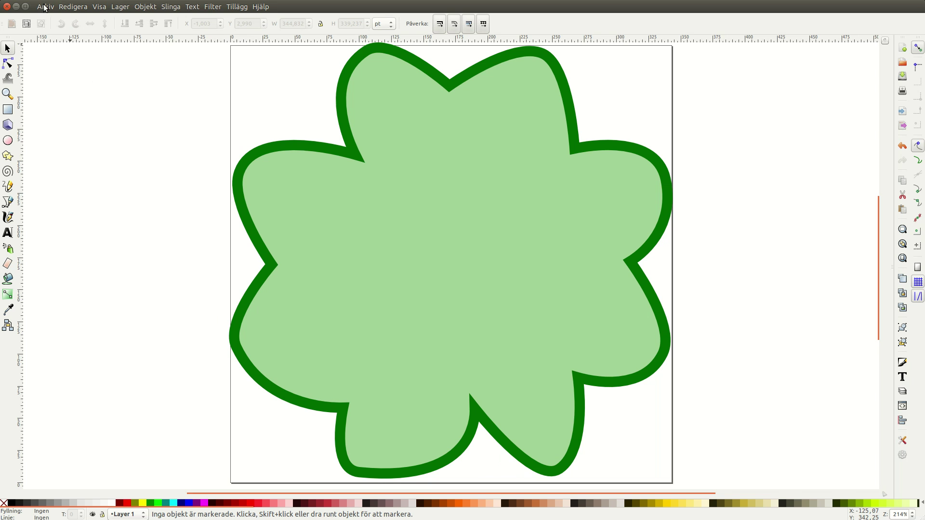
Save As 'tree_1' with the Plain SVG (*.svg) format in the QGIS svg folder
click(45, 7)
click(66, 73)
text(tr.svg)
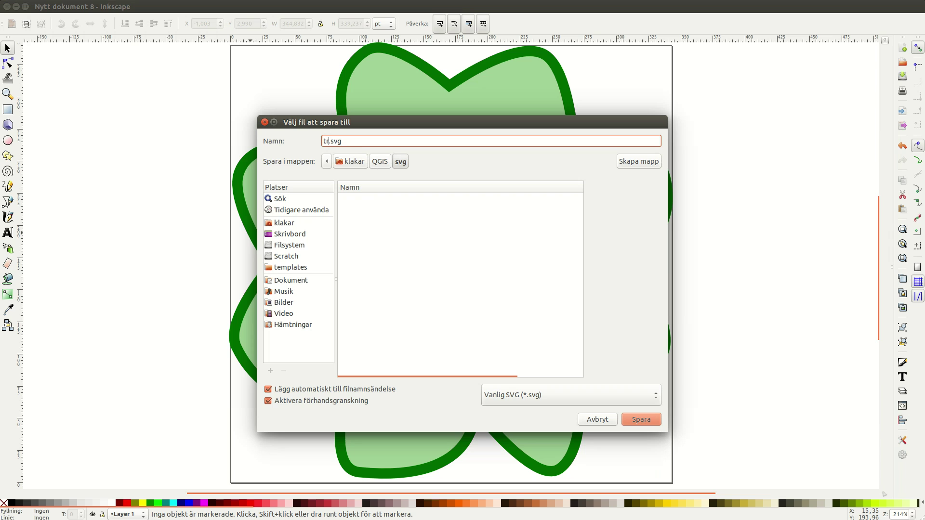
text(tree_1)
click(571, 395)
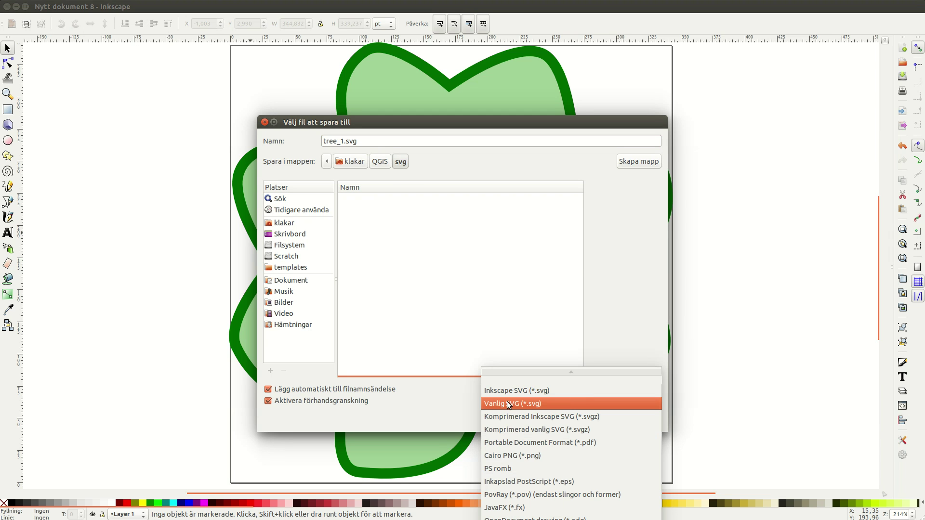
click(493, 404)
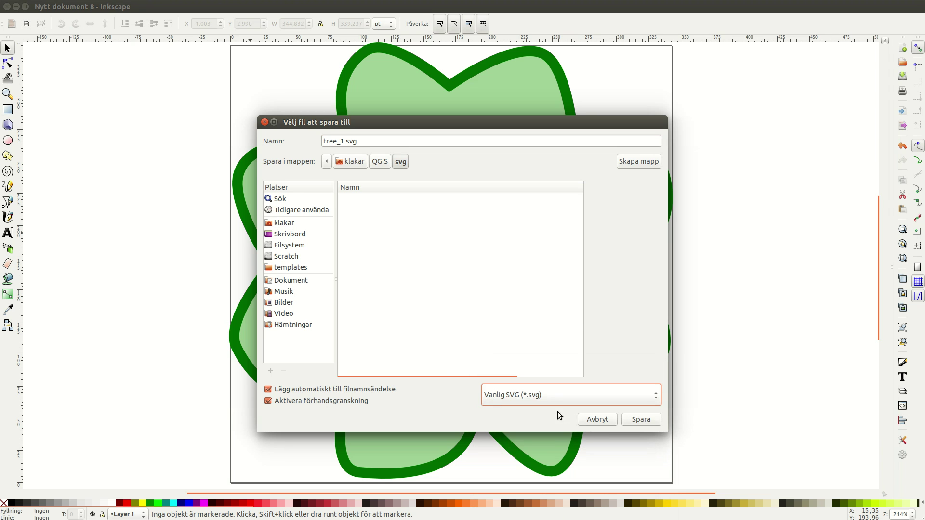
click(648, 423)
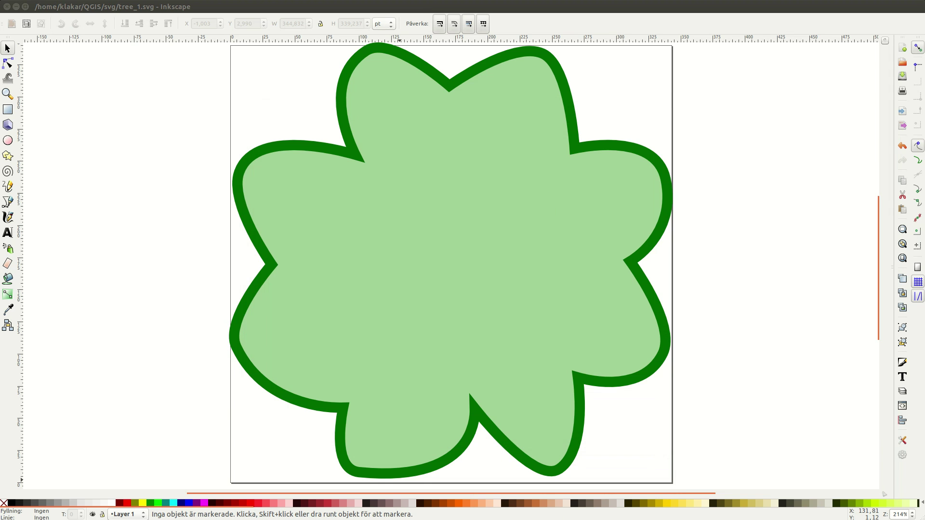
Open QGIS/svg/tree_1.svg in gedit and select the path's style attribute
key(ctrl+shift+x)
click(175, 55)
double_click(383, 213)
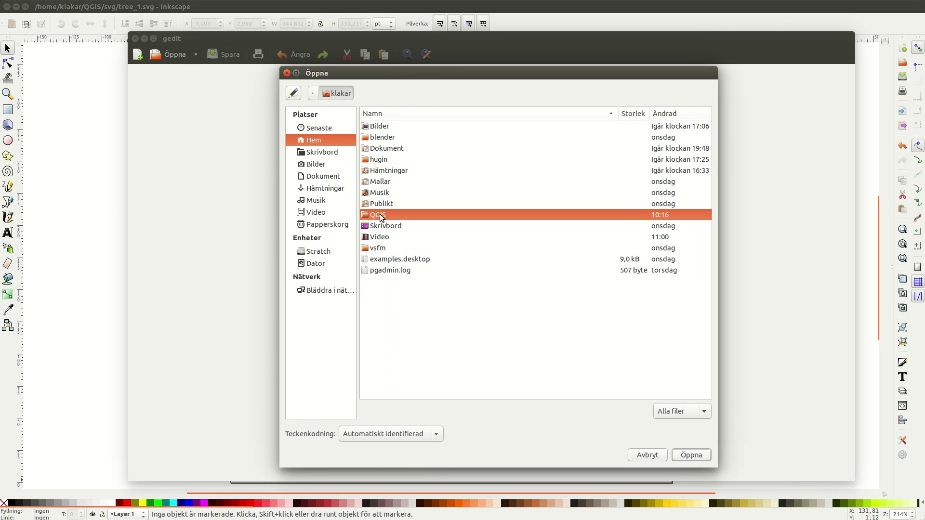
double_click(384, 138)
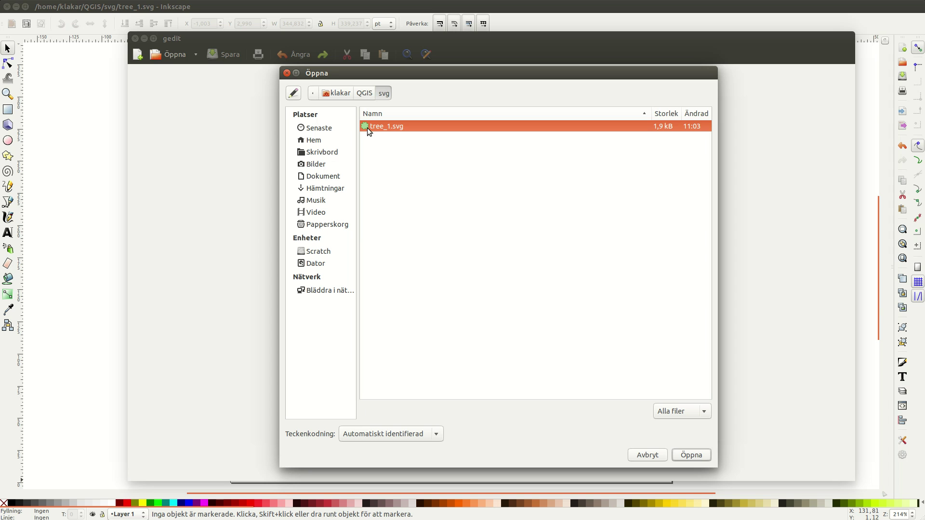
click(691, 456)
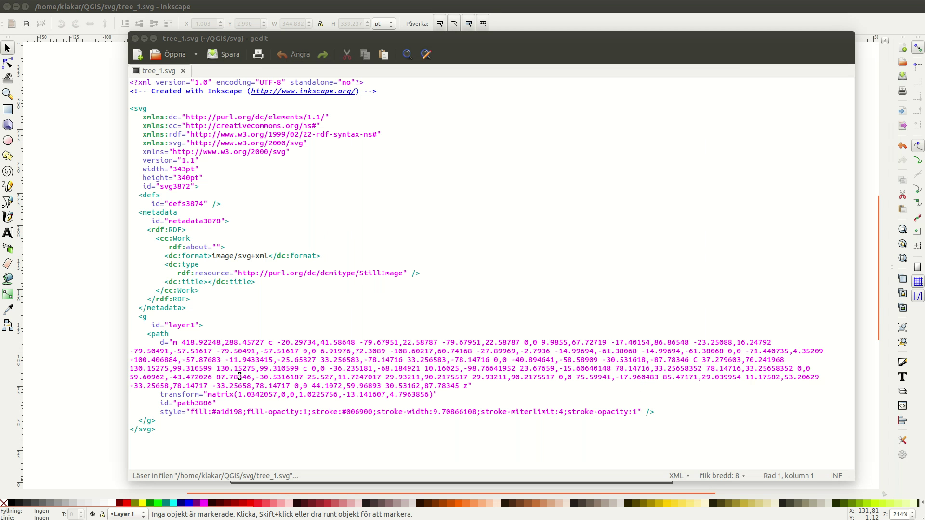
drag(161, 412, 636, 411)
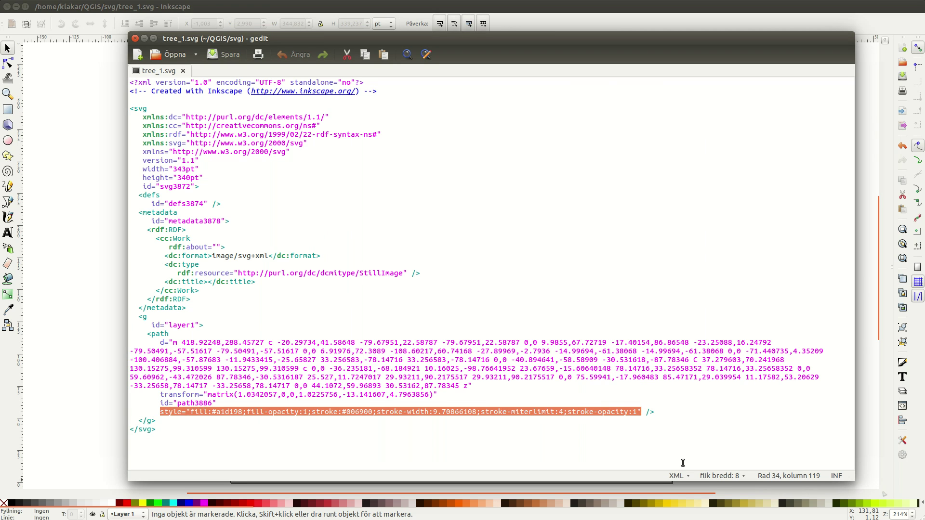
Replace the style attribute with pasted param(fill), param(outline) and param(outline-width) attributes
key(Delete)
click(234, 332)
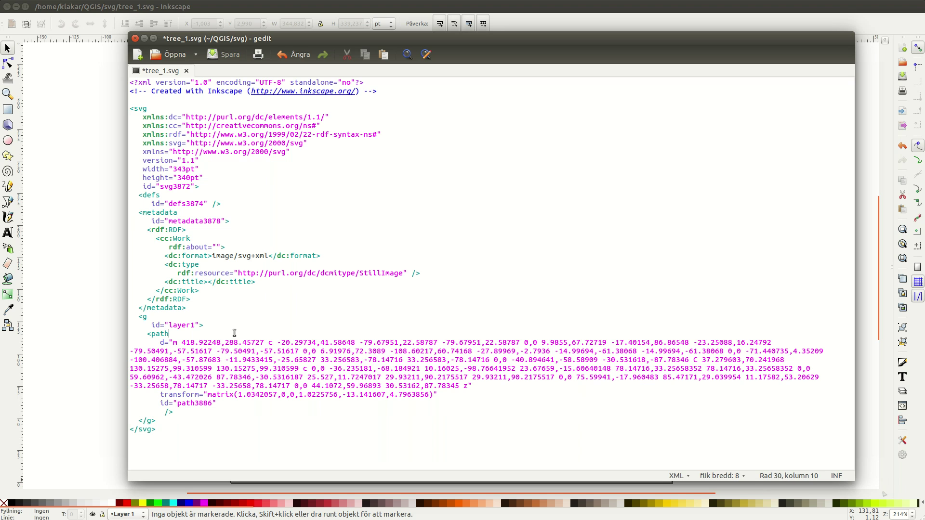
key(ctrl+v)
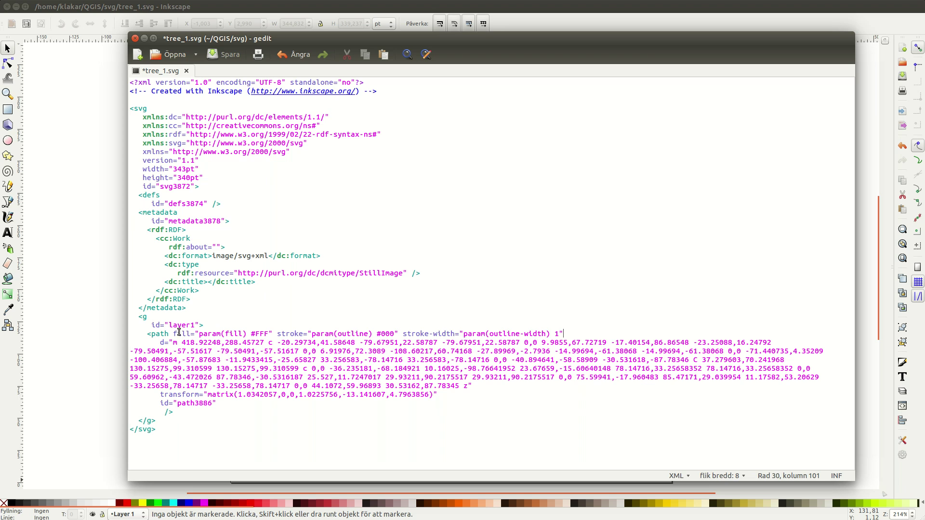
drag(175, 334, 275, 334)
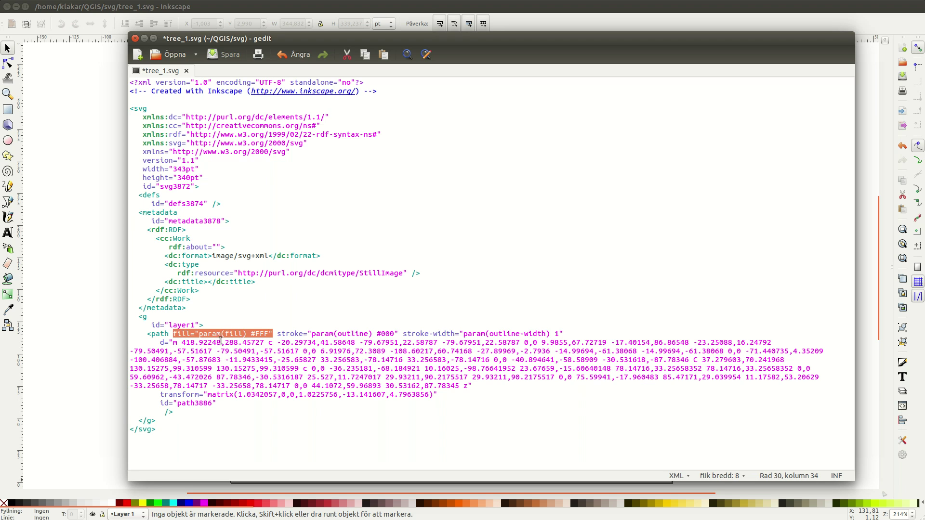
drag(278, 334, 397, 334)
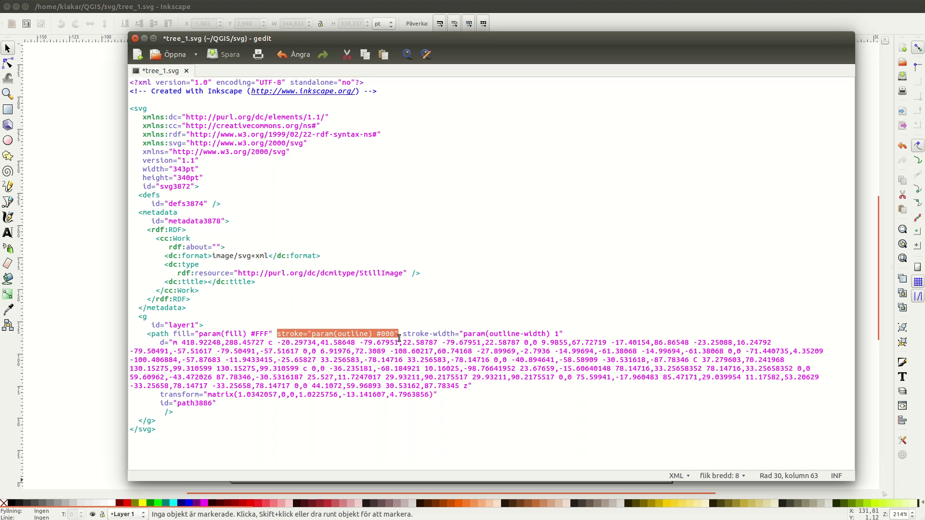
drag(403, 333, 564, 333)
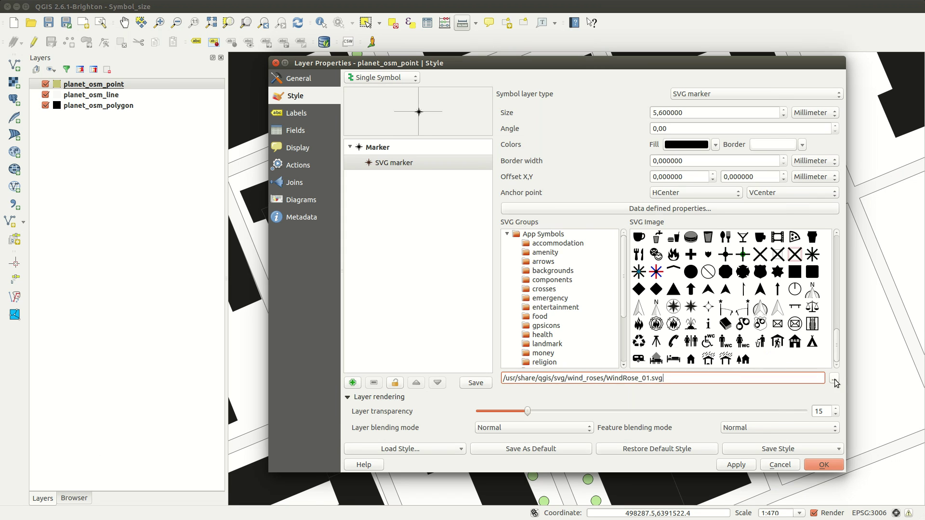
Load tree_1.svg from the svg folder as the marker image
click(834, 378)
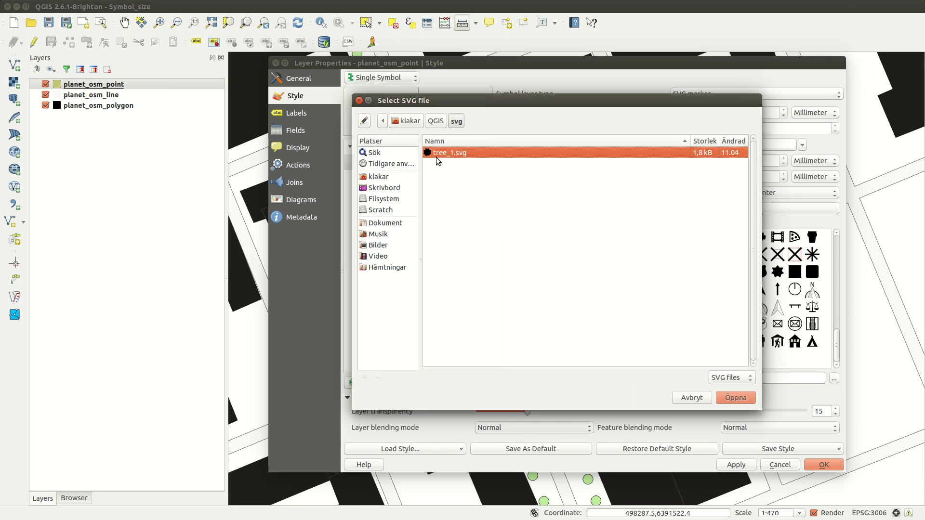
click(449, 153)
click(725, 399)
Give the marker a light green fill and olive border, then apply the style
click(716, 145)
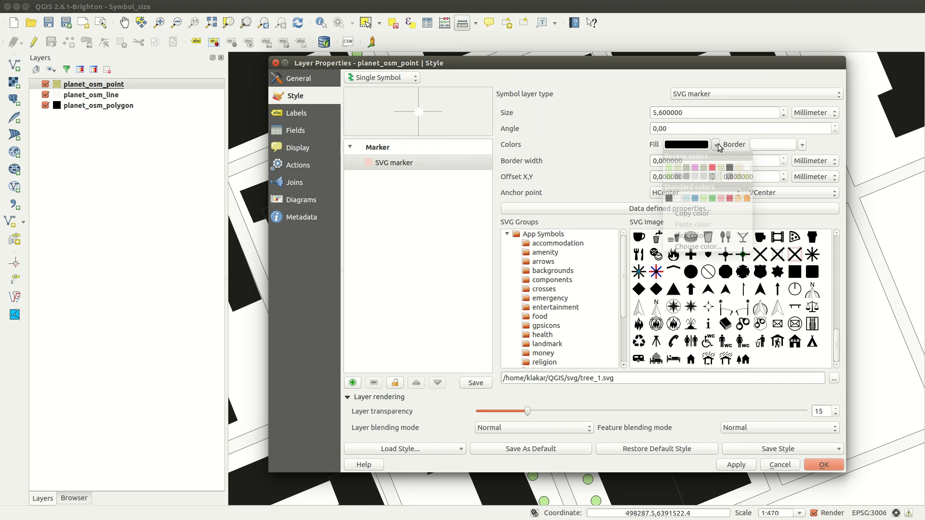
click(678, 167)
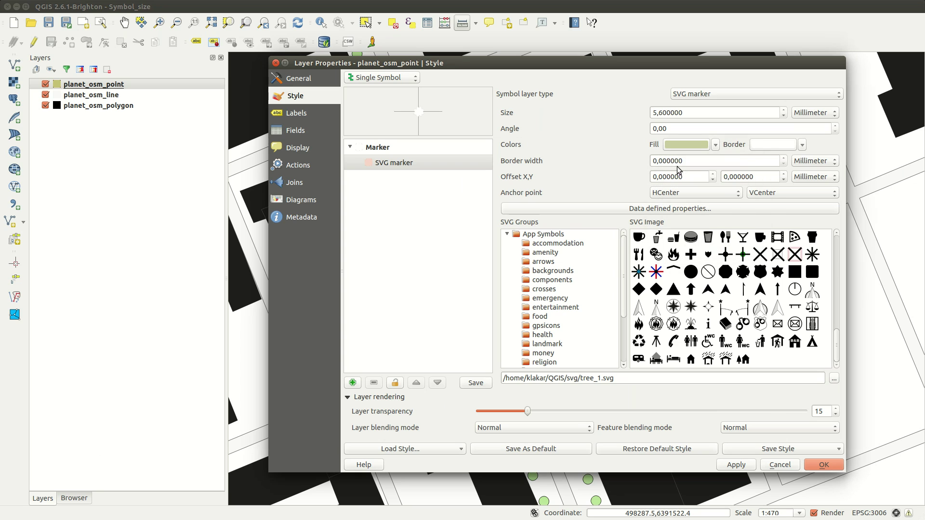
click(802, 145)
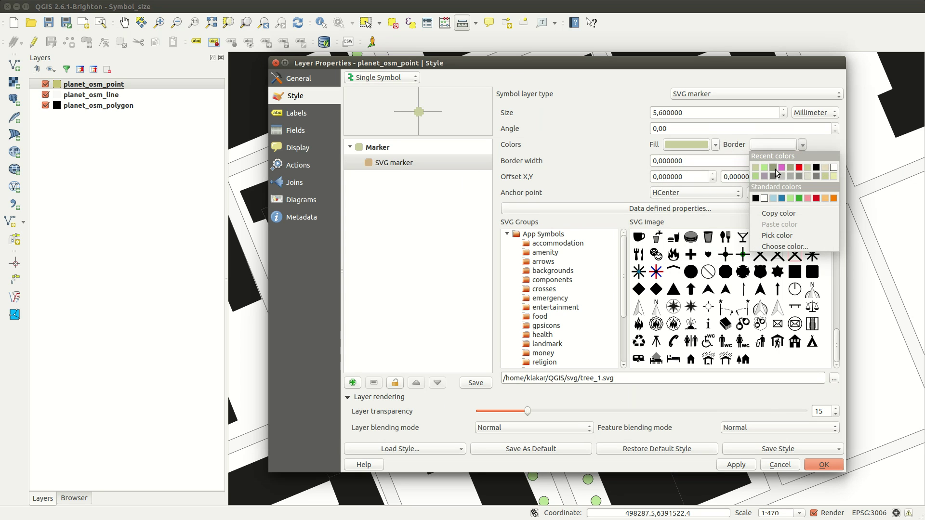
click(777, 173)
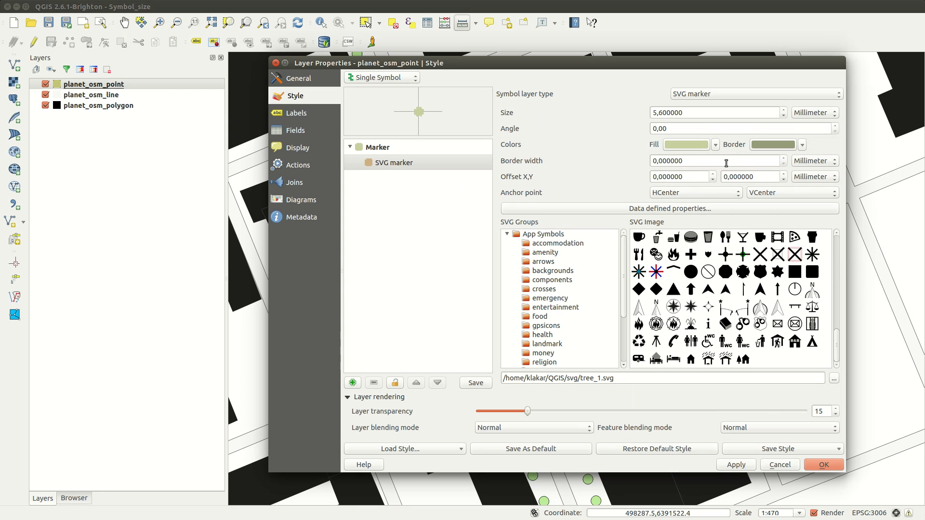
scroll(726, 162, up, 3)
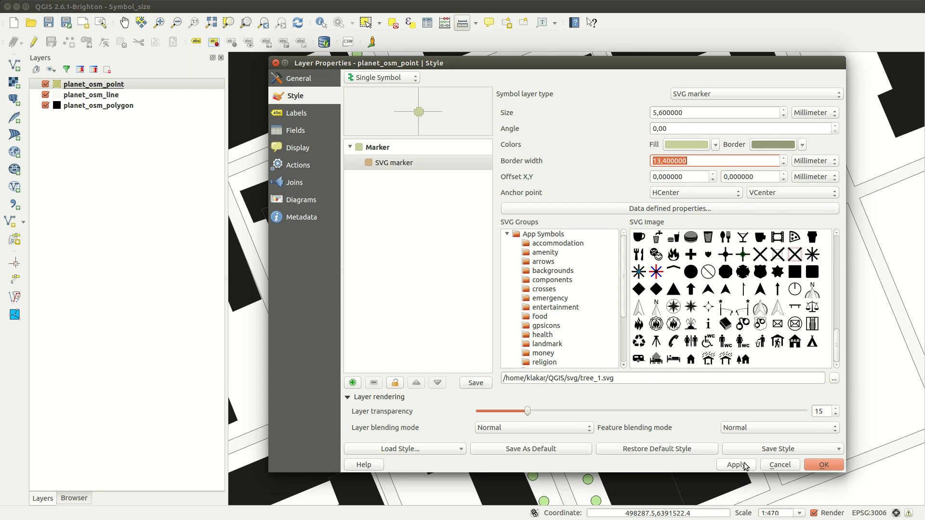
click(822, 465)
Set the planet_osm_point tree marker size to 8,6 and apply it
double_click(98, 84)
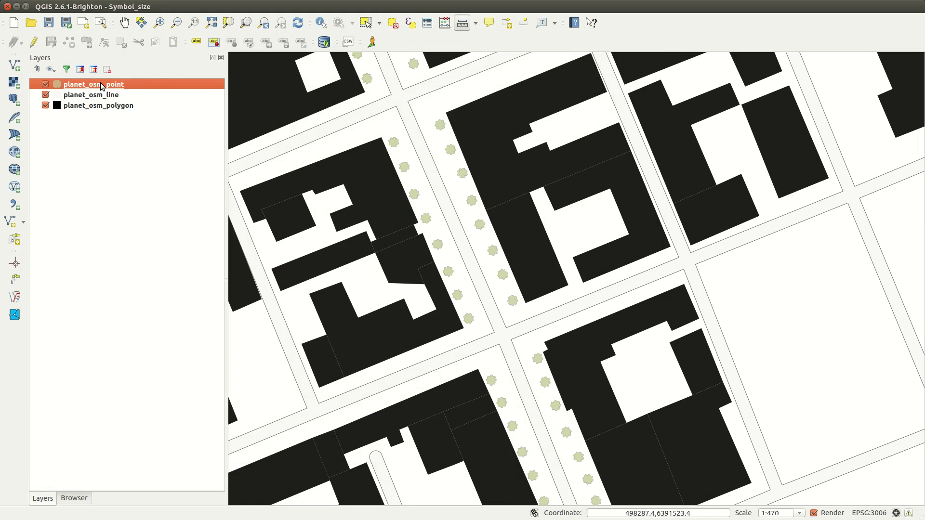
click(152, 165)
click(132, 147)
scroll(525, 97, up, 3)
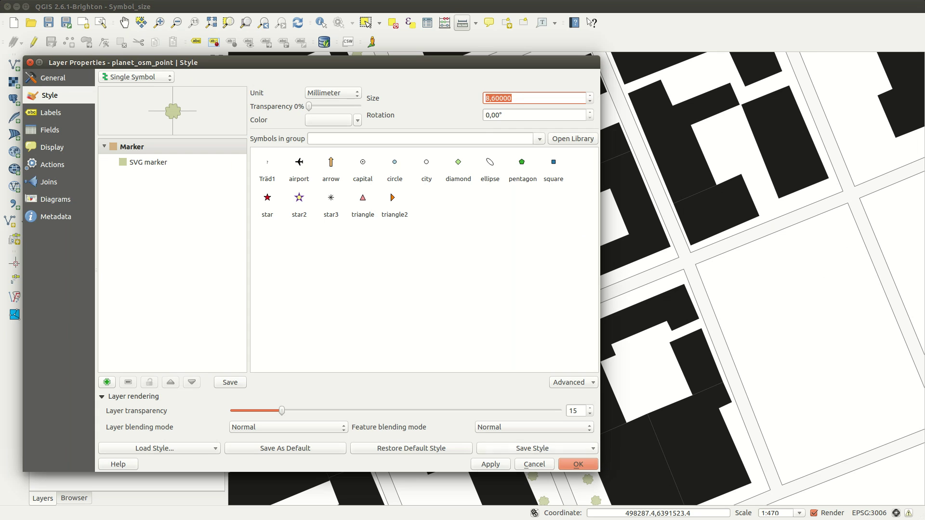
click(491, 465)
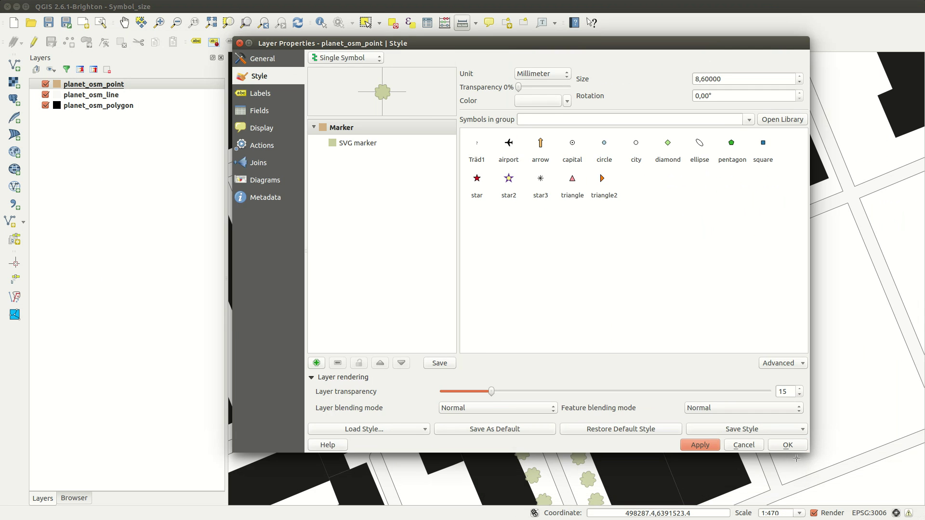